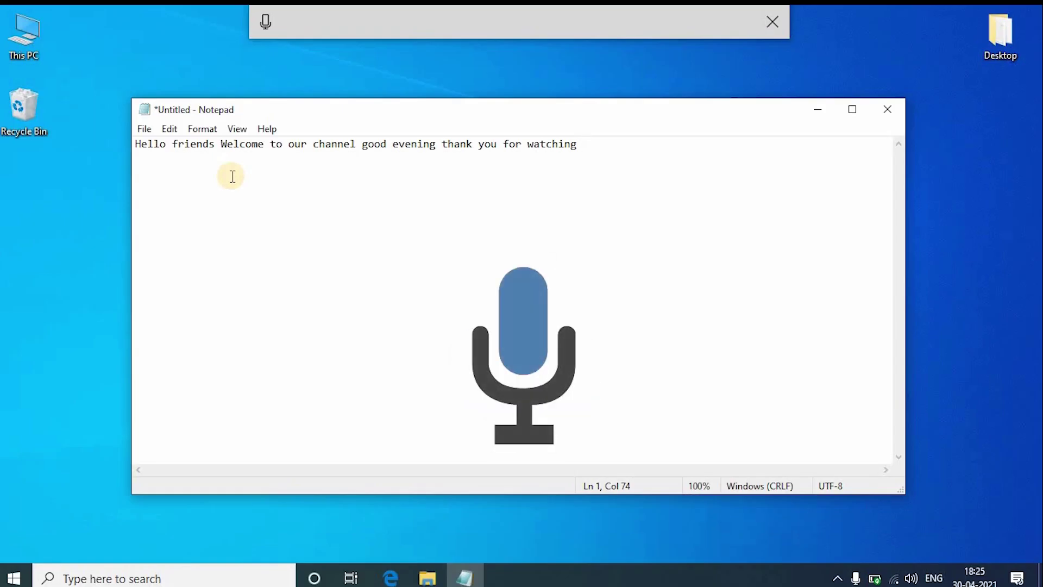
Close the untitled Notepad document without saving its changes
left_click(886, 109)
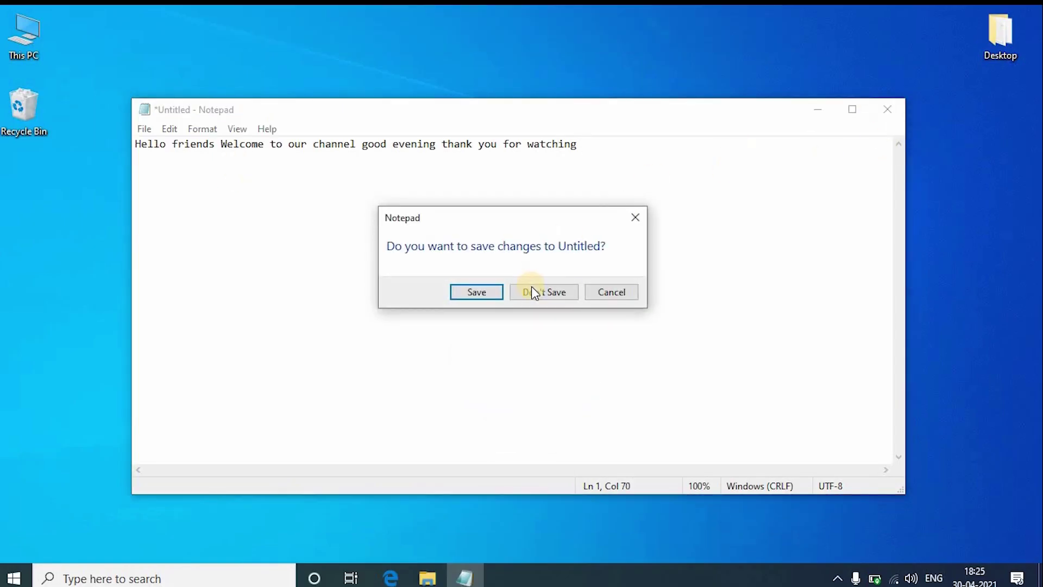
left_click(532, 288)
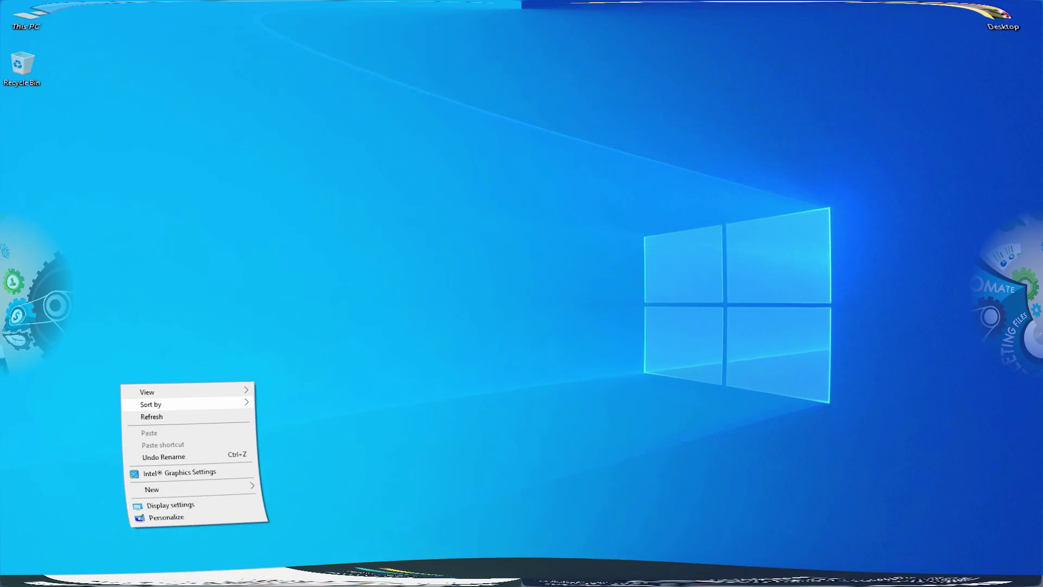
Open the Storage page of the Windows system settings
left_click(144, 413)
key("super")
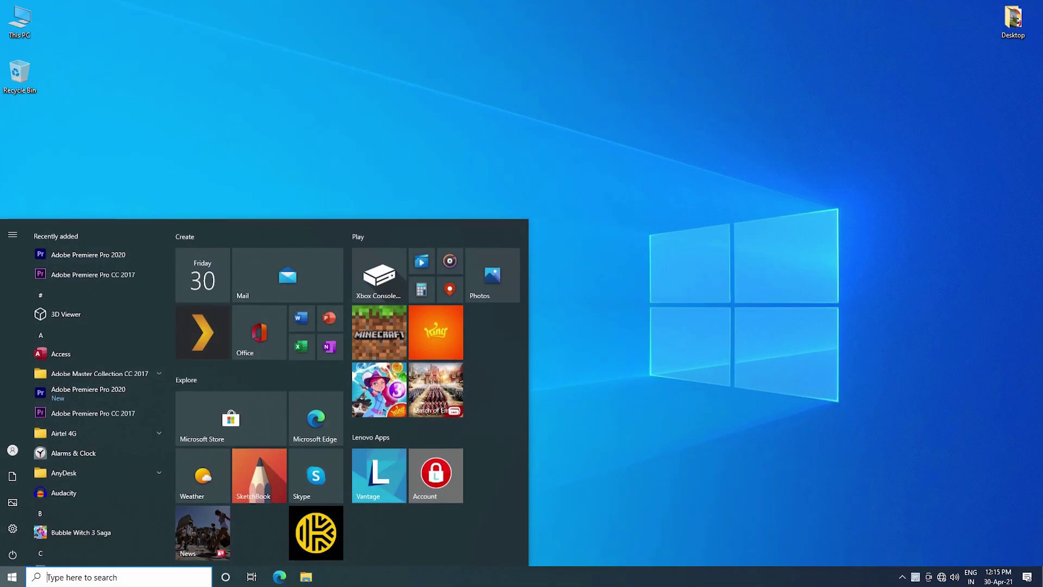
mouse_move(13, 527)
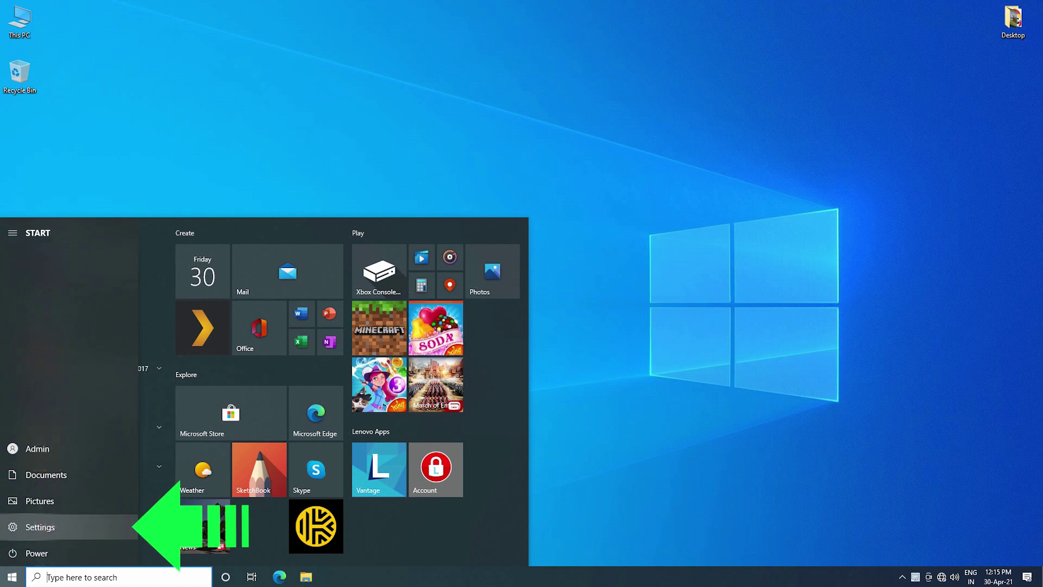
left_click(40, 526)
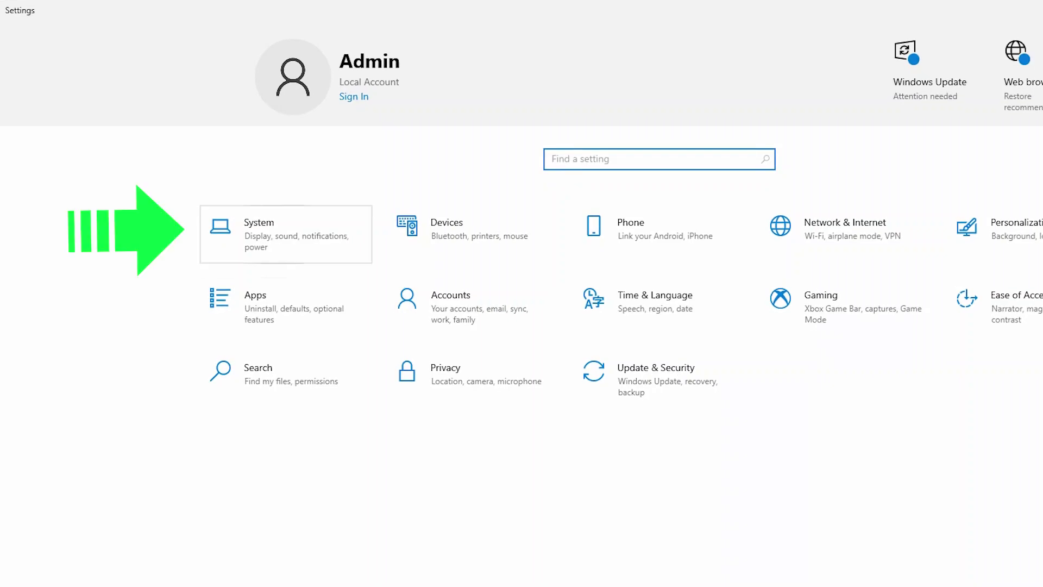
left_click(286, 234)
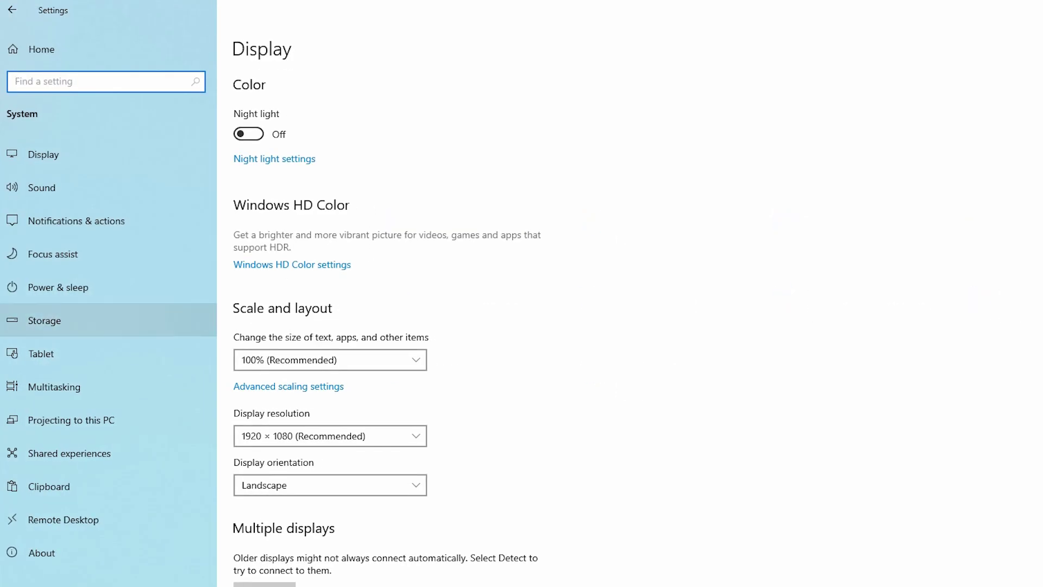
left_click(44, 320)
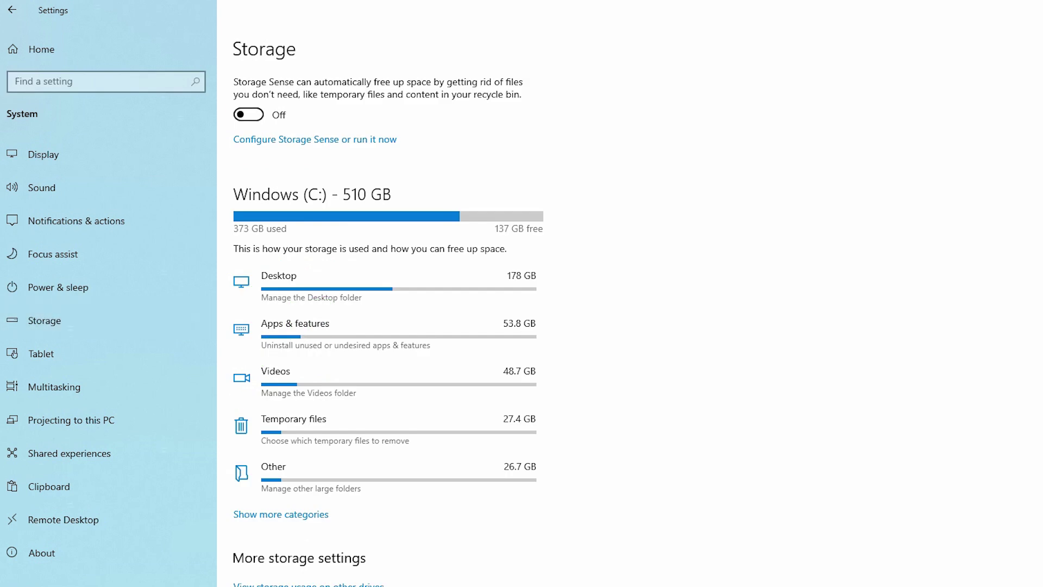
Turn on Storage Sense and configure it to run every week
left_click(249, 114)
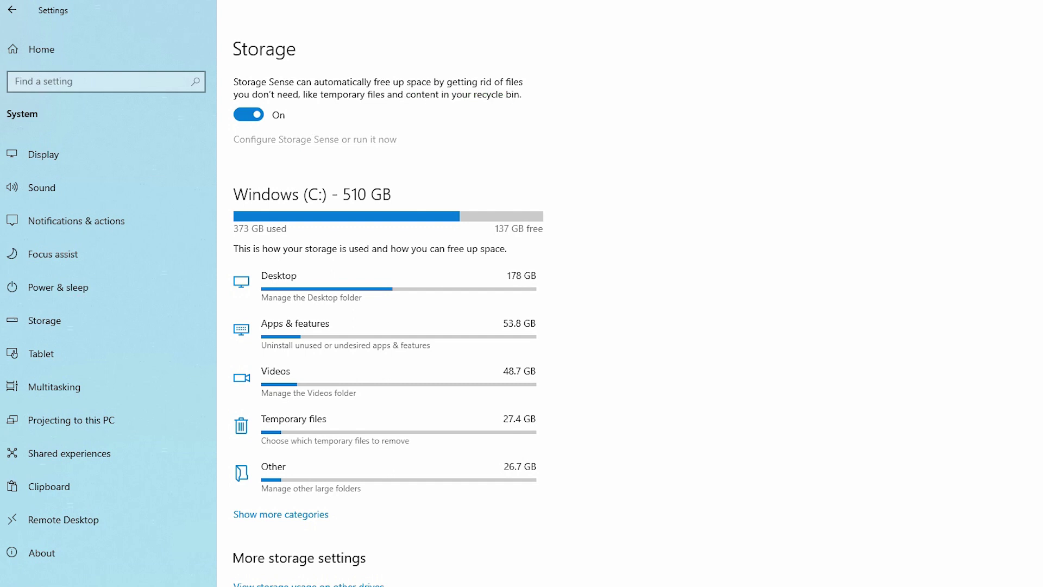
left_click(315, 140)
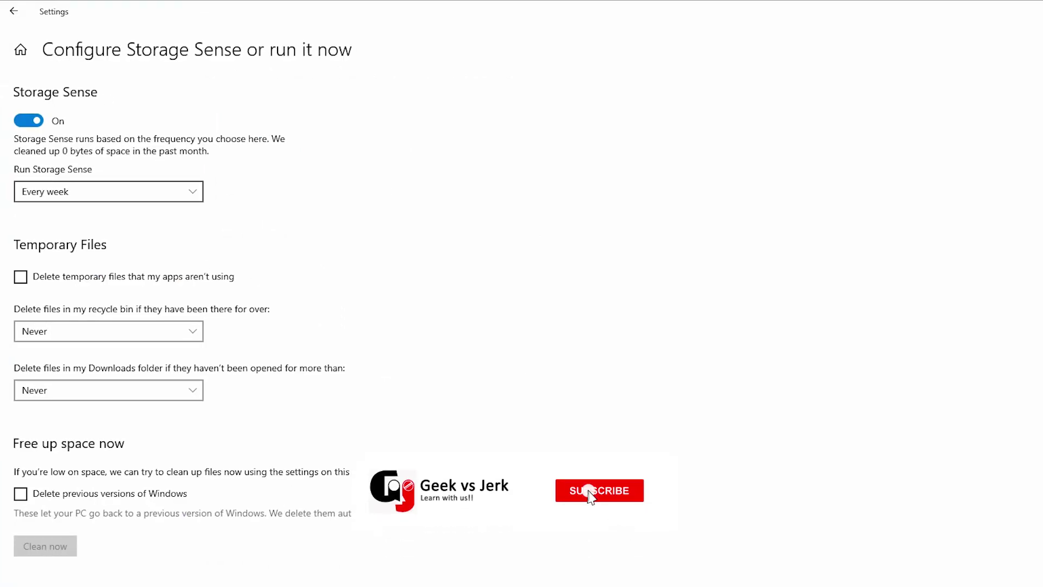
left_click(109, 192)
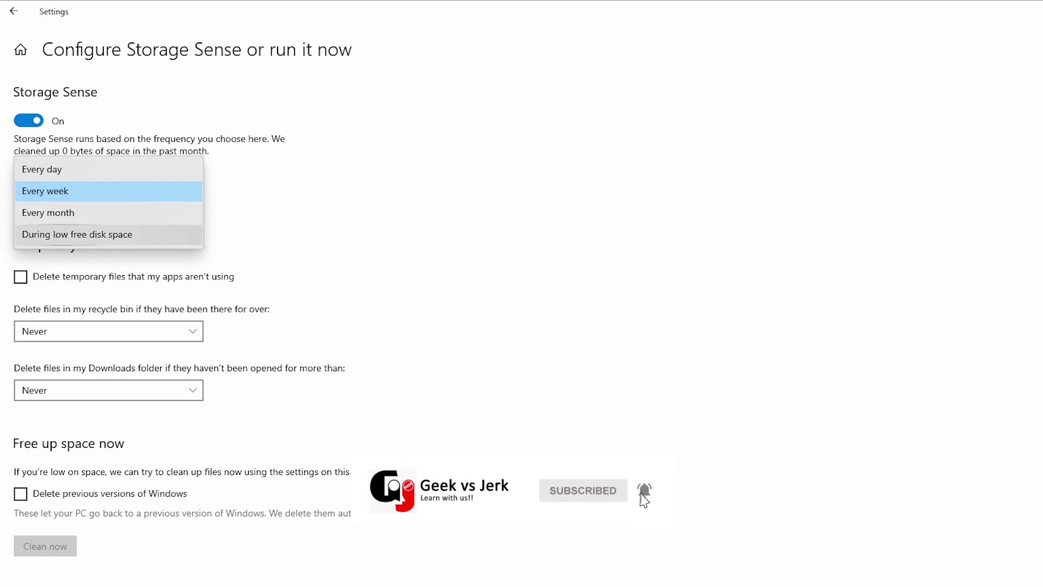
key("Return")
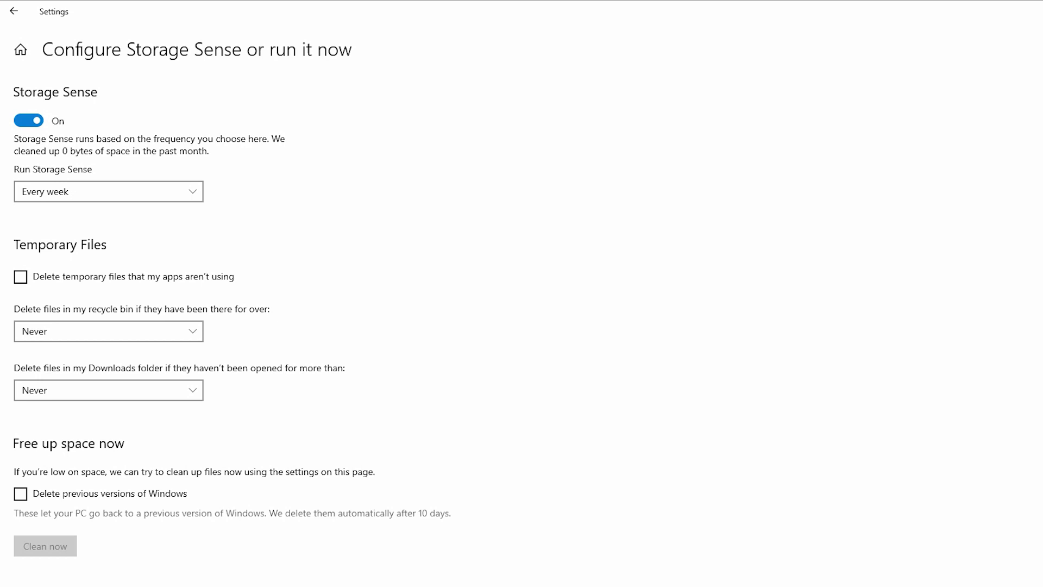
Enable deletion of temporary files that apps aren't using and set recycle bin files to be deleted after 14 days
left_click(20, 276)
left_click(108, 331)
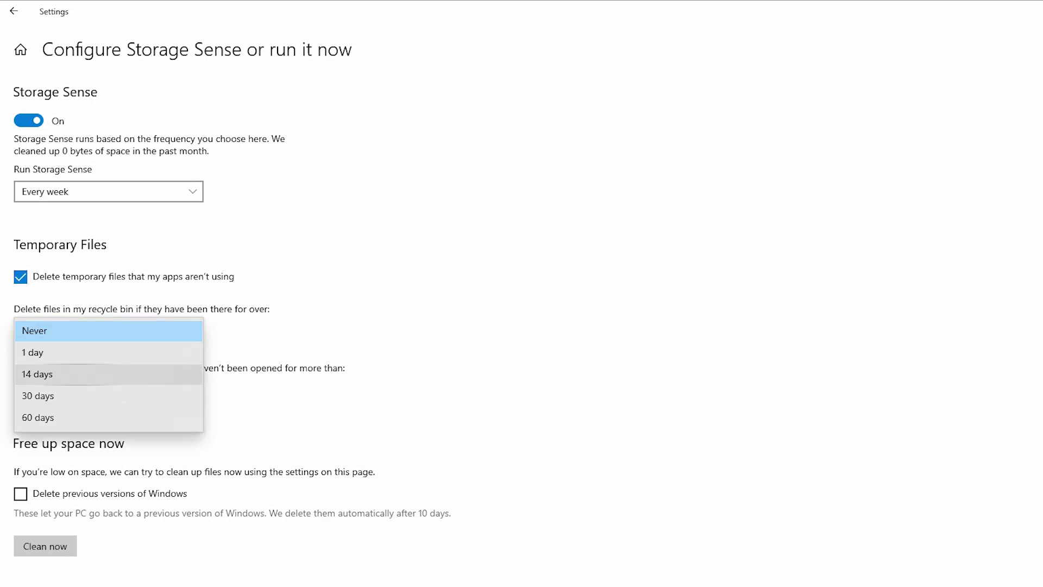
left_click(109, 374)
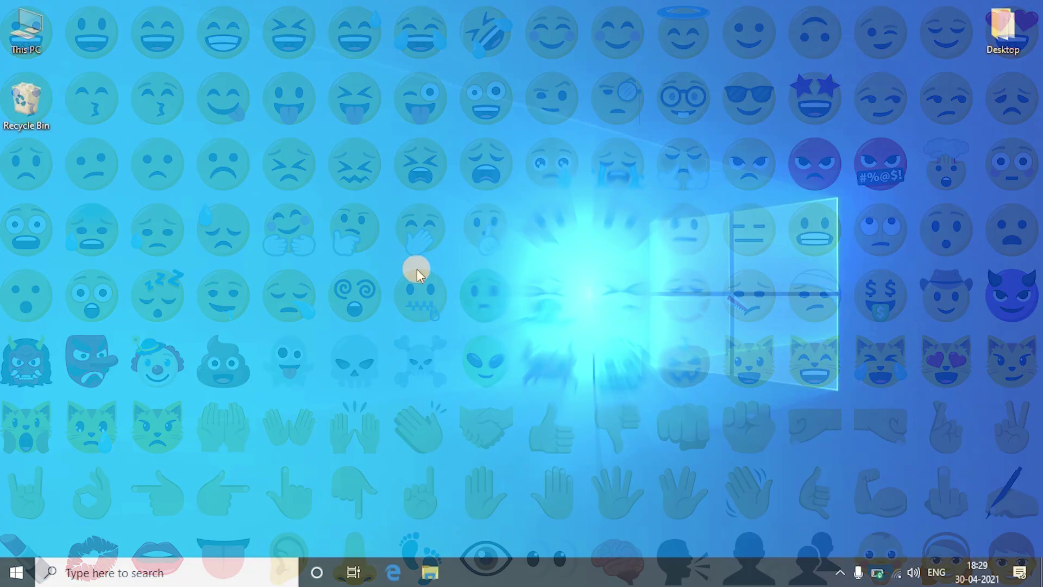
Find Notepad through the Windows search and open a blank document
key("super+period")
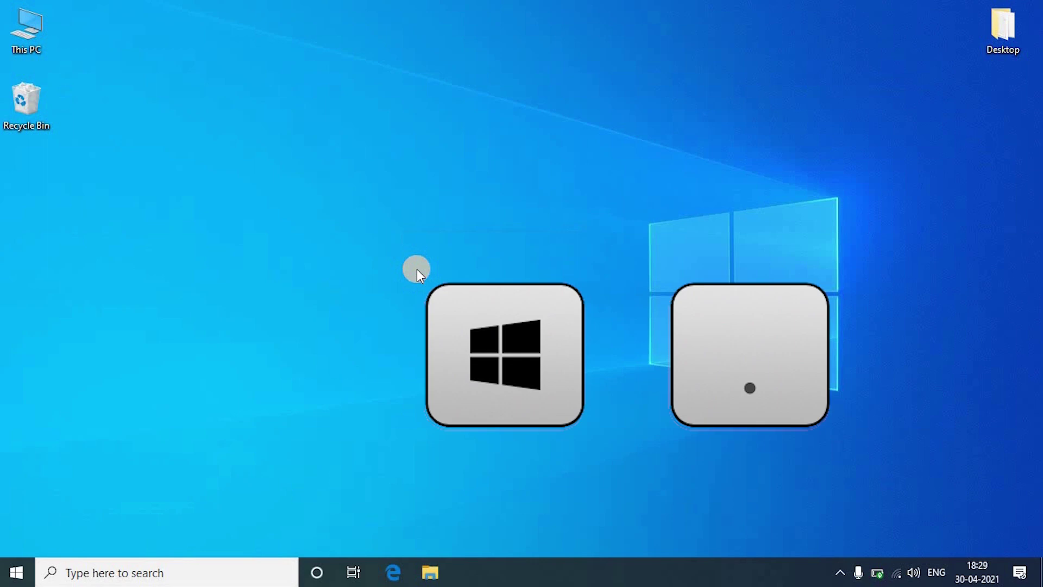
key("super")
type("note")
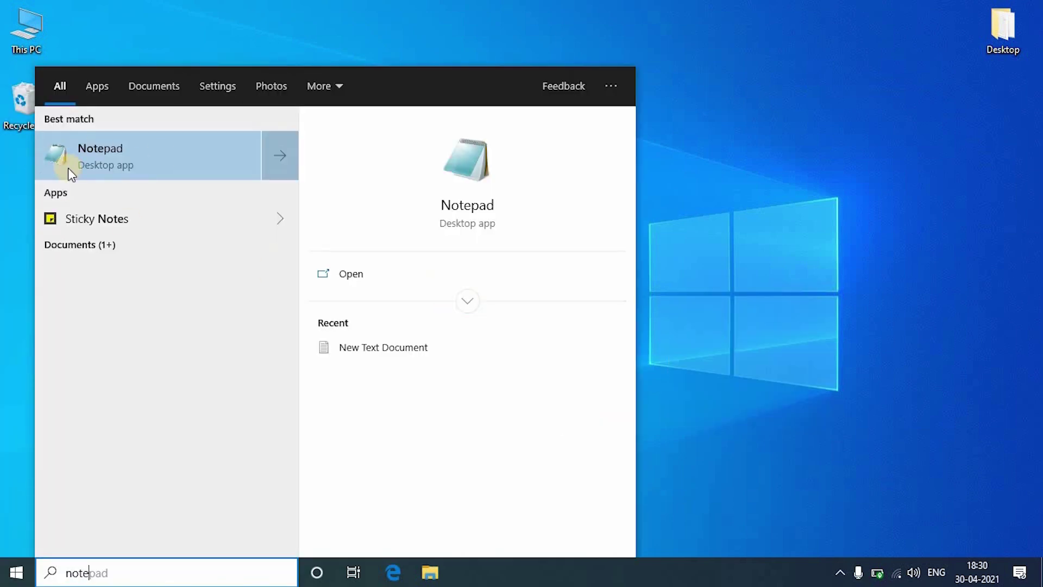
left_click(131, 159)
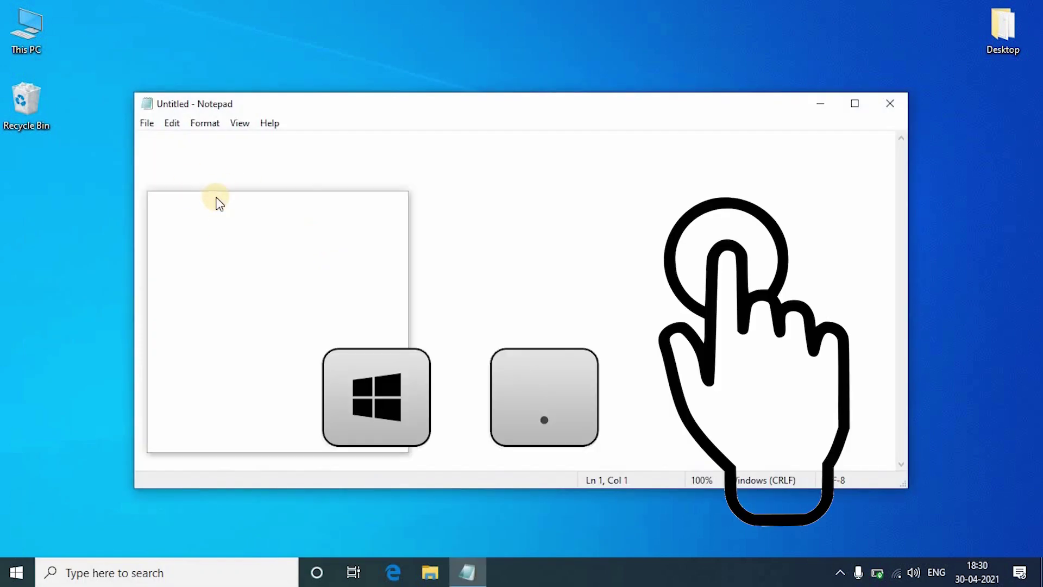
Insert eleven face emojis into the blank Notepad document from the Windows emoji picker, starting with beaming, tears-of-joy, rolling-laughing and smiling faces
key("super+period")
left_click(199, 281)
left_click(230, 281)
left_click(259, 282)
left_click(292, 281)
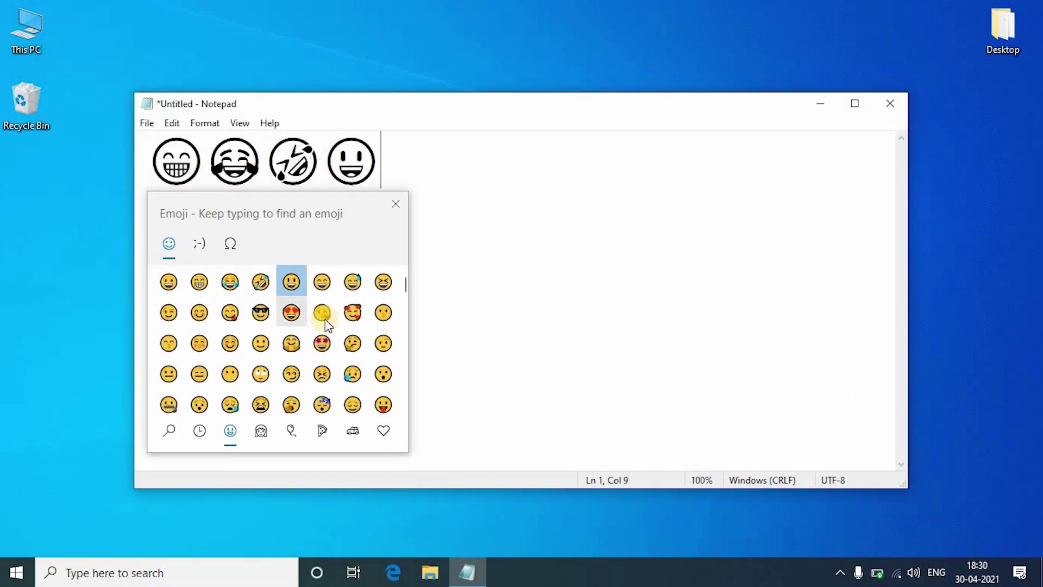
left_click(291, 342)
left_click(322, 343)
left_click(260, 343)
left_click(260, 404)
left_click(199, 343)
left_click(200, 374)
left_click(169, 374)
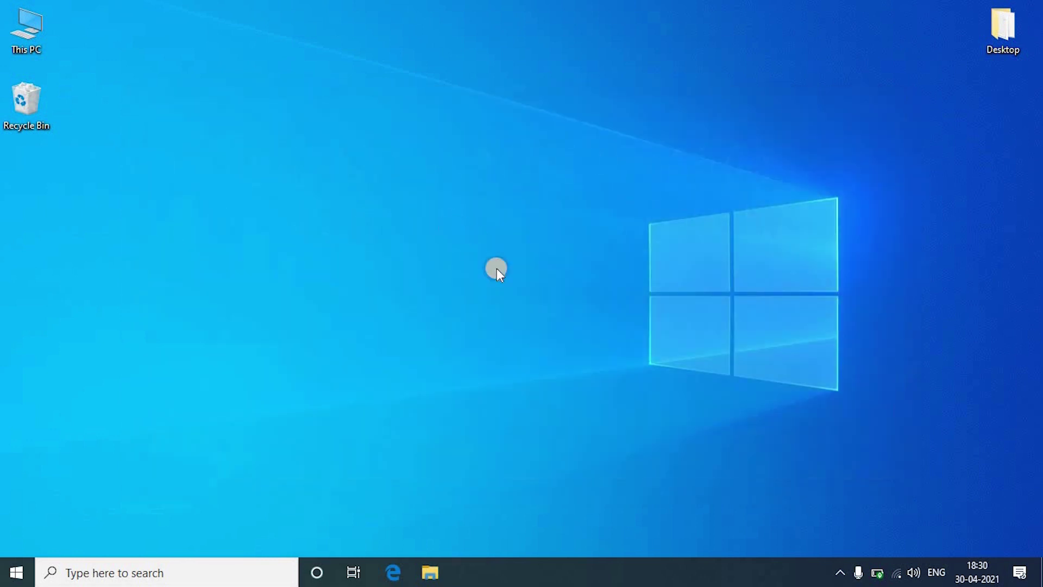
right_click(456, 229)
left_click(508, 276)
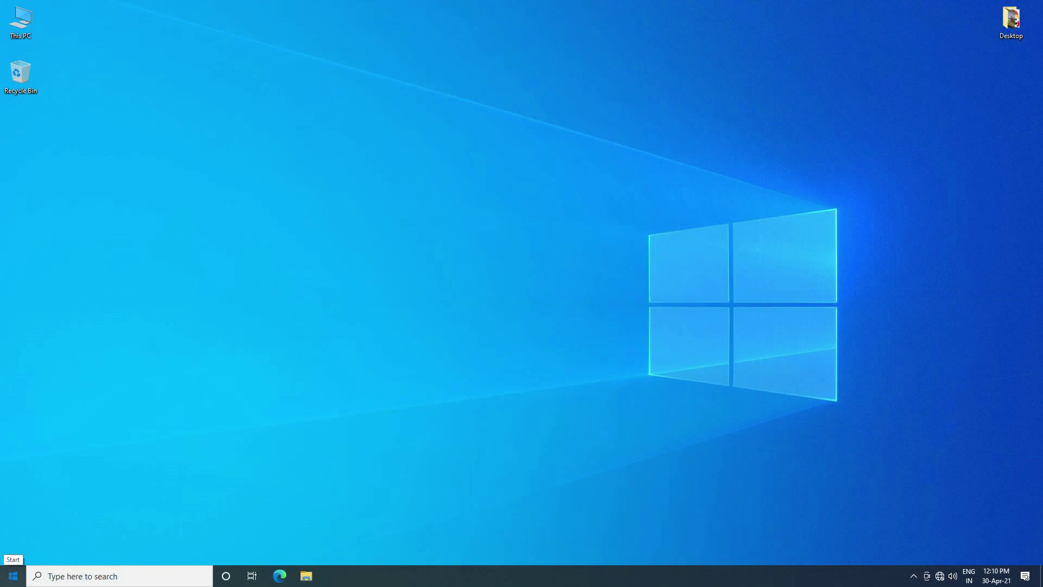
Search Windows for "windows se" and open the Windows Security app
left_click(13, 575)
type("wi")
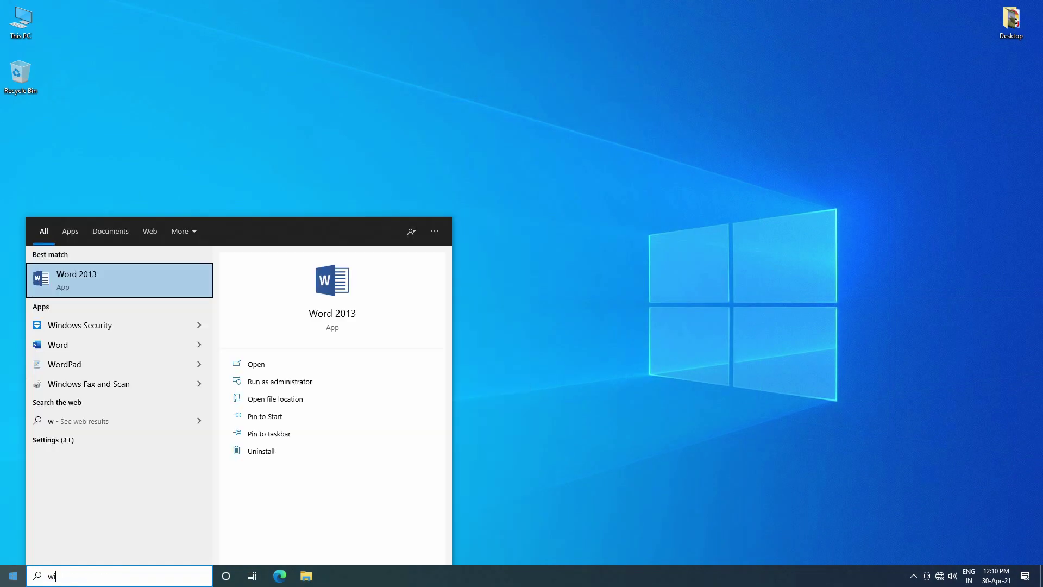
type("ndows se")
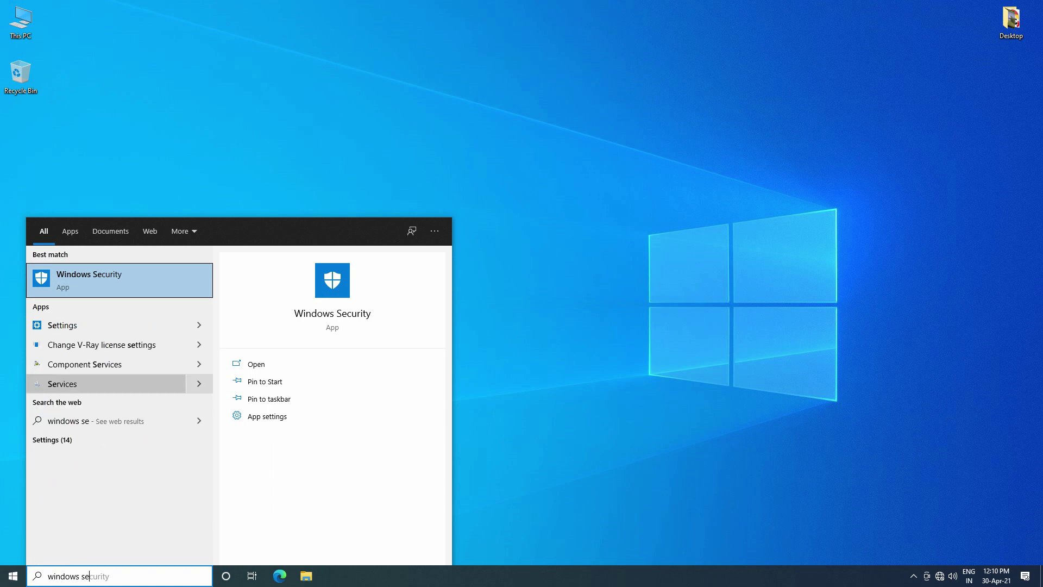
key("Return")
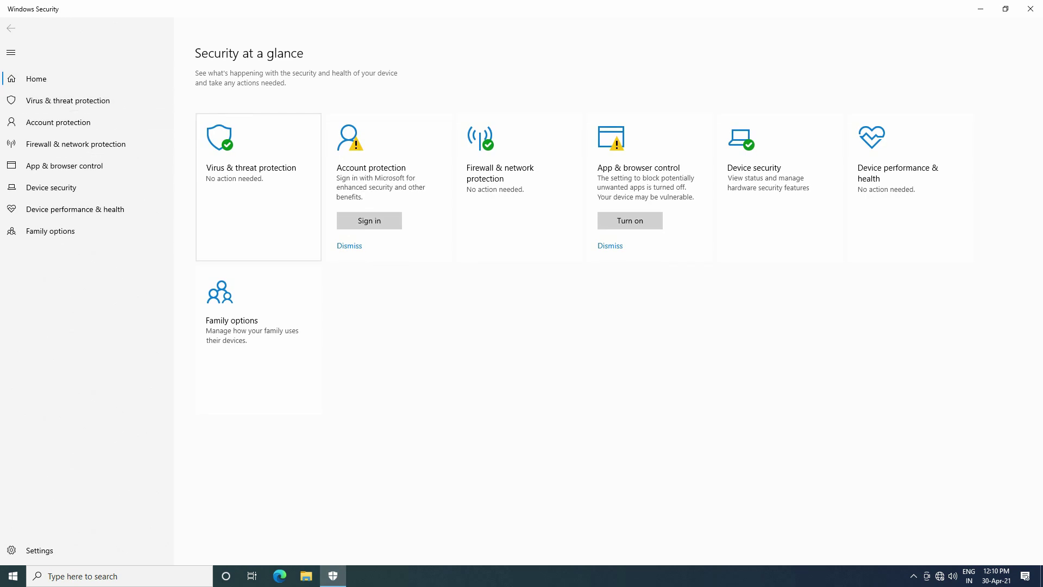
Turn on Controlled folder access in the ransomware protection settings under Virus & threat protection
left_click(258, 185)
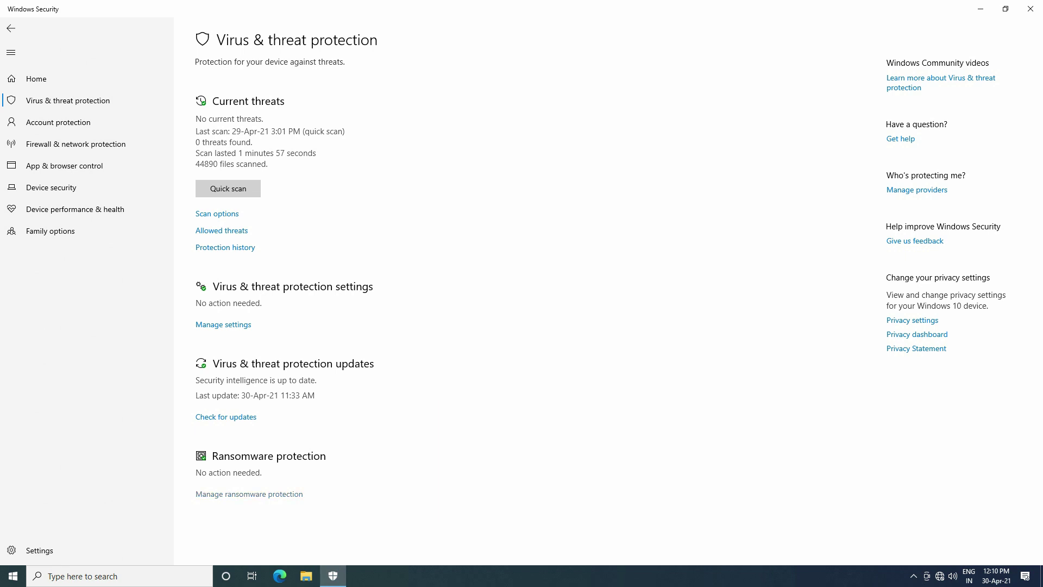
left_click(249, 494)
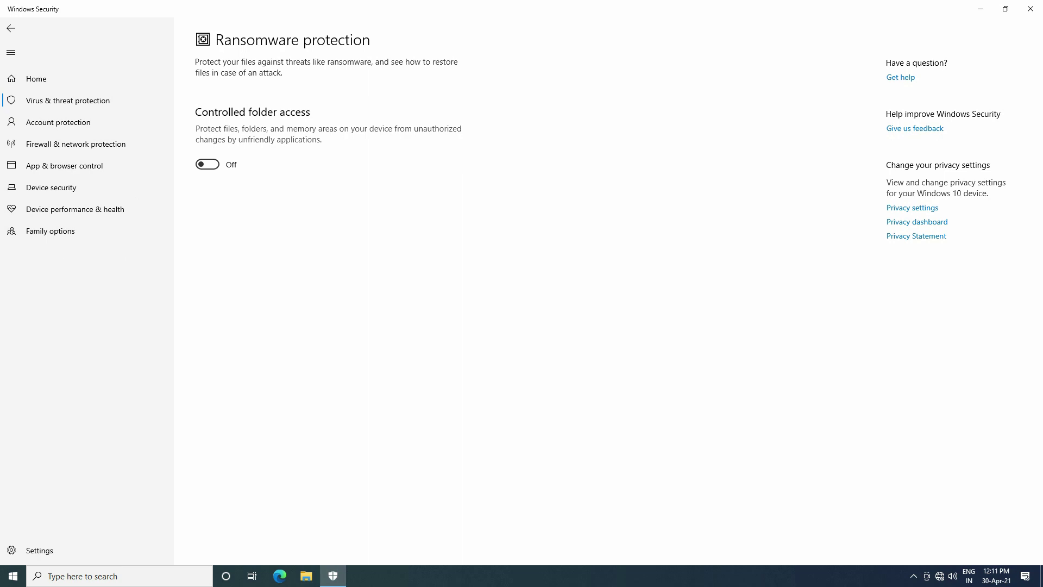
left_click(207, 164)
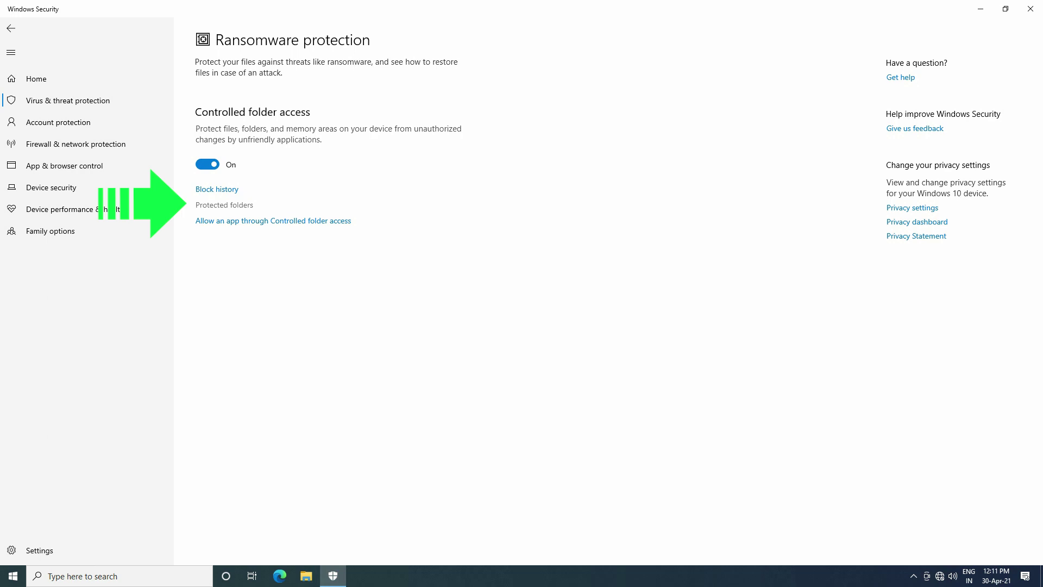
Add the "GEEKvsJERK videos" folder on New Volume (D:) to the protected folders
left_click(225, 205)
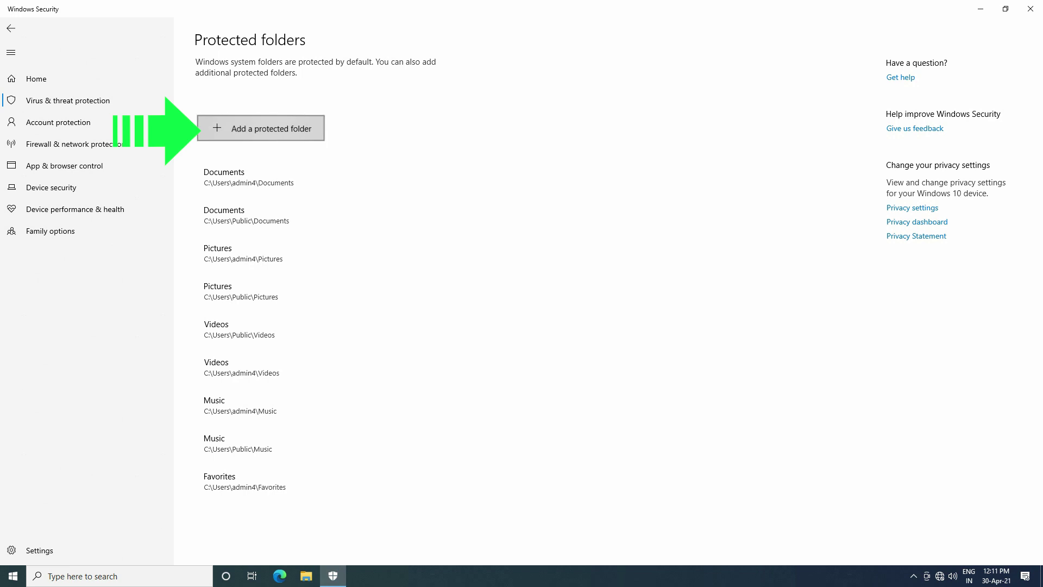
left_click(261, 128)
left_click(304, 194)
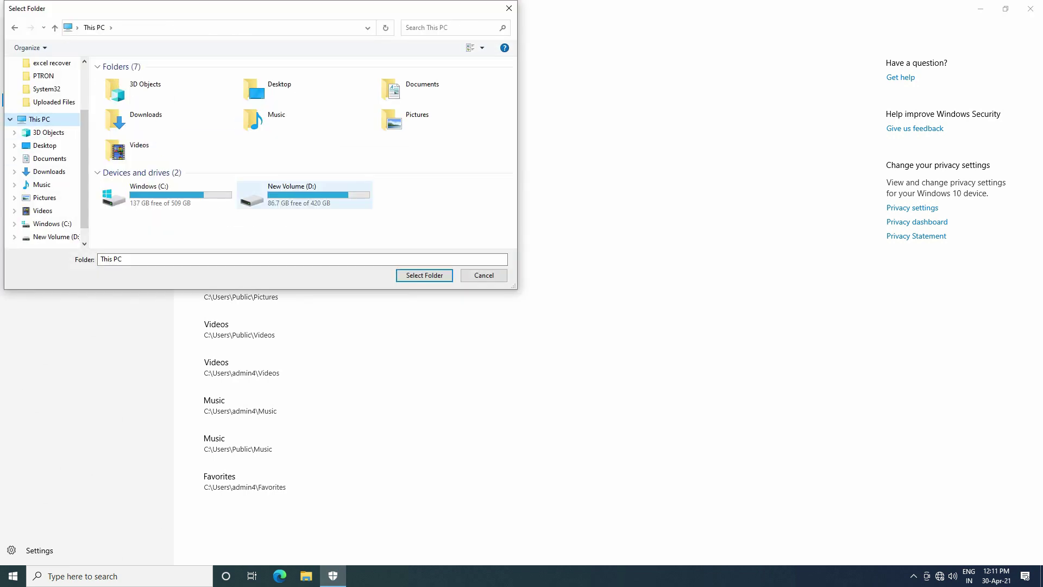
double_click(304, 194)
left_click(139, 125)
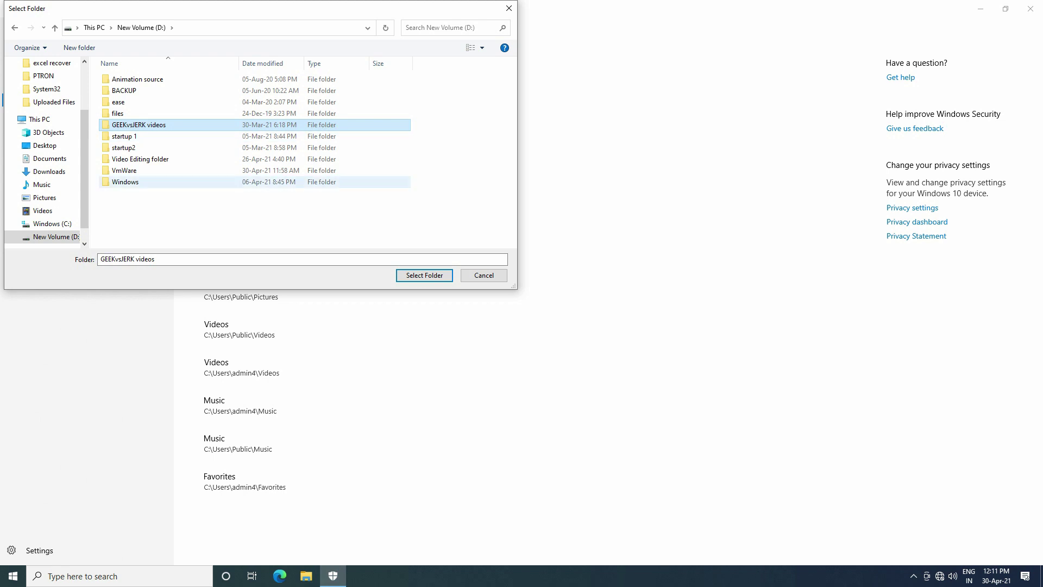
key("Return")
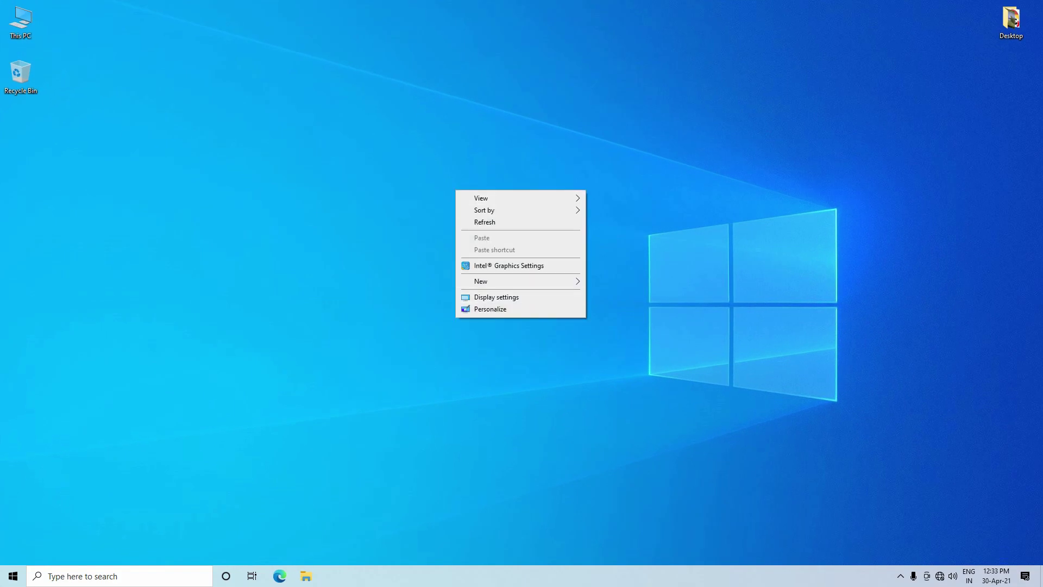
Create a new desktop folder and name it GodMode.{ED7BA470-8E54-465E-825C-99712043E01C} by pasting the copied name
mouse_move(481, 281)
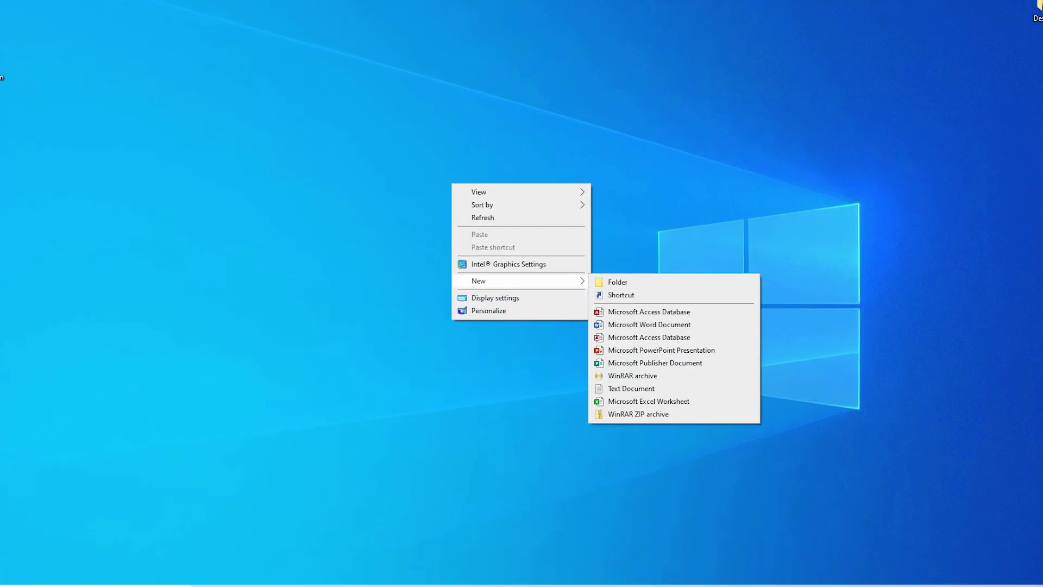
left_click(619, 282)
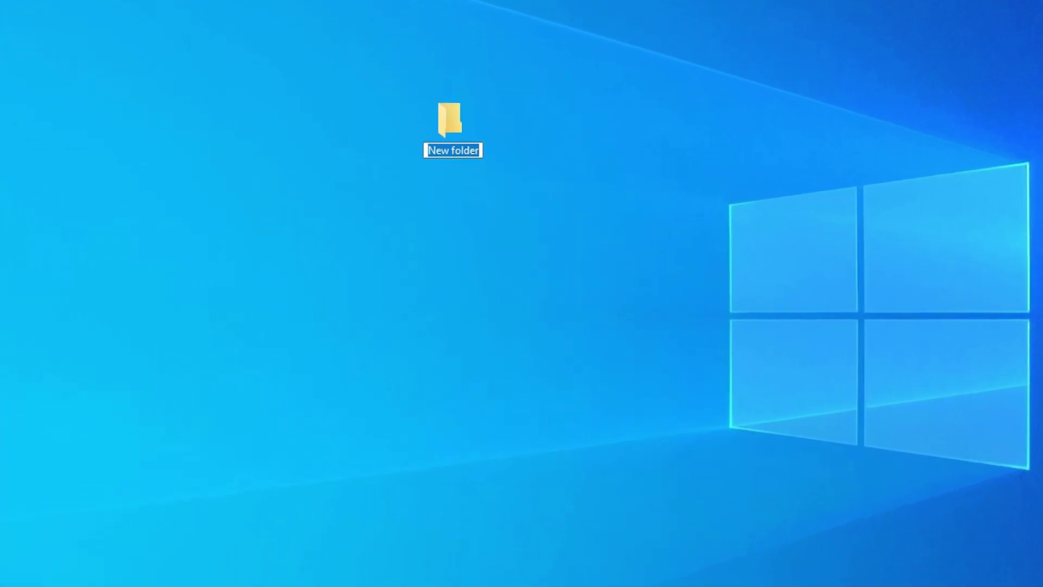
right_click(437, 134)
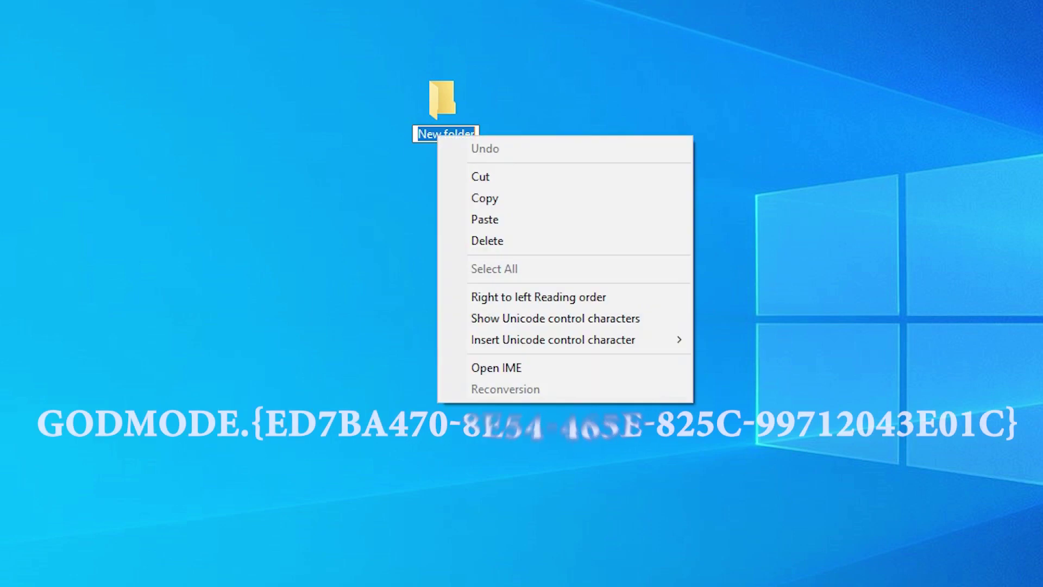
left_click(485, 219)
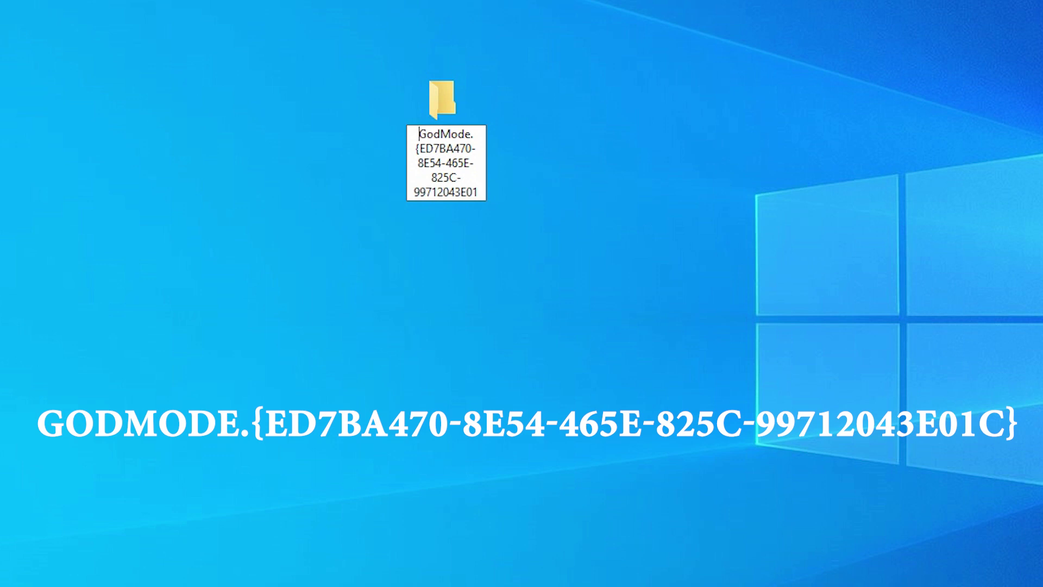
key("Return")
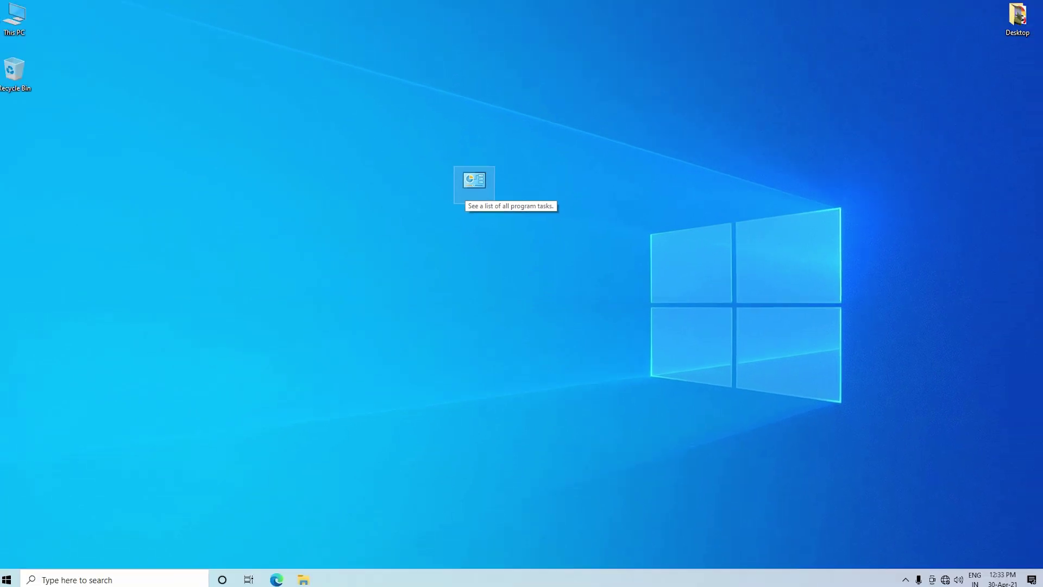
Open the GodMode folder from the desktop and maximize its window
key("Return")
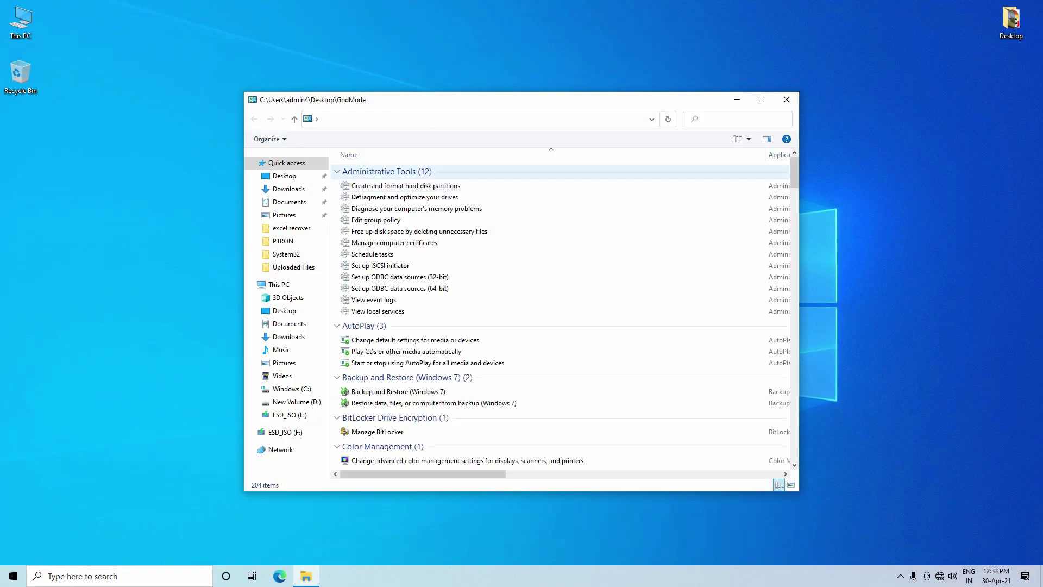
left_click(761, 100)
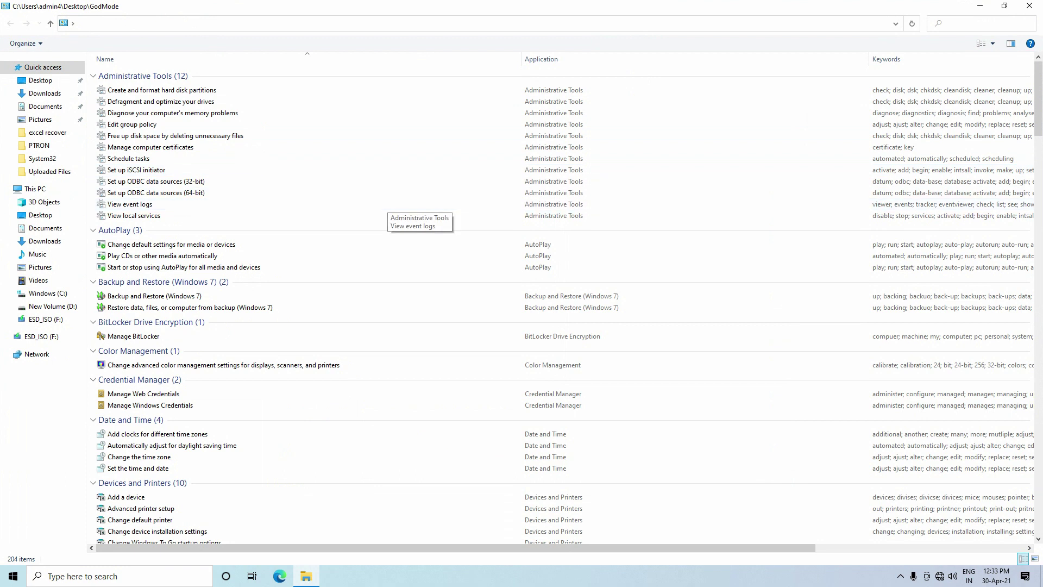
Open Device Manager from the Devices and Printers group of the GodMode task list and close its window again
scroll(326, 326, "down", 3)
left_click(130, 451)
key("Return")
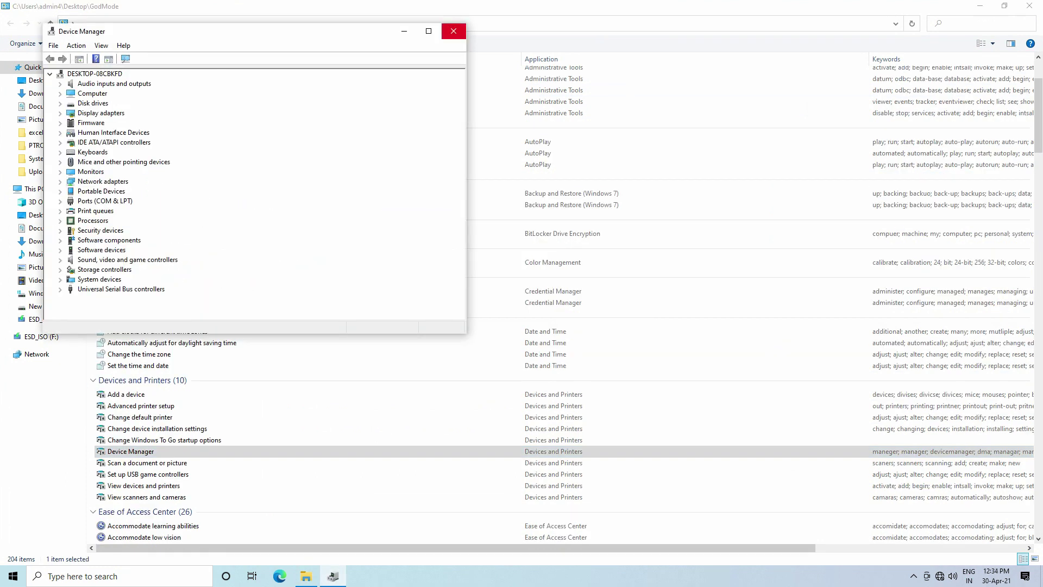
left_click(454, 31)
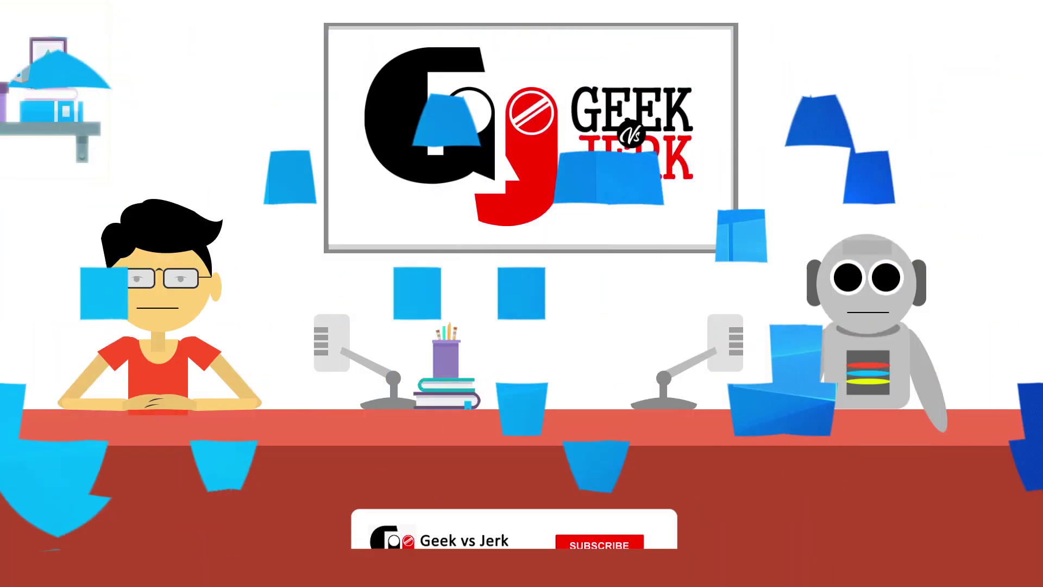